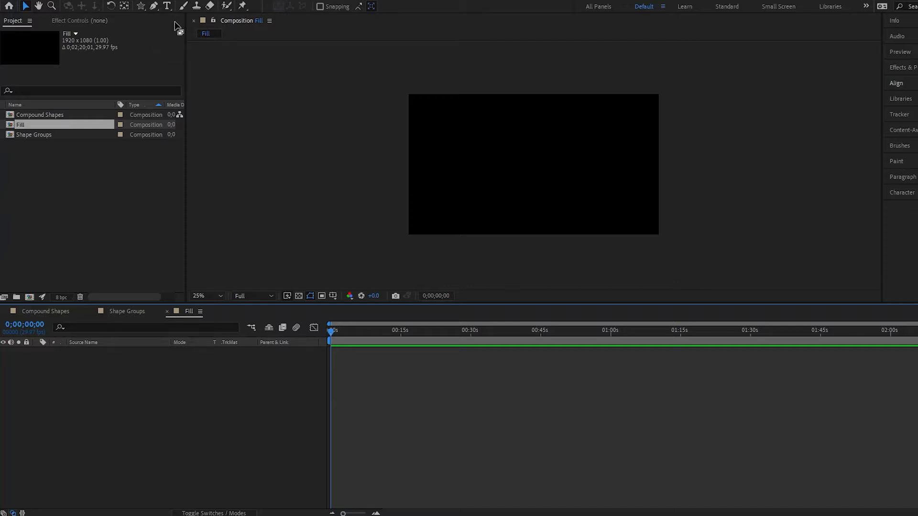
Draw a red circle with the Ellipse tool, centre its anchor point and nudge it upward.
key("q")
left_click_drag(501, 144, 574, 219)
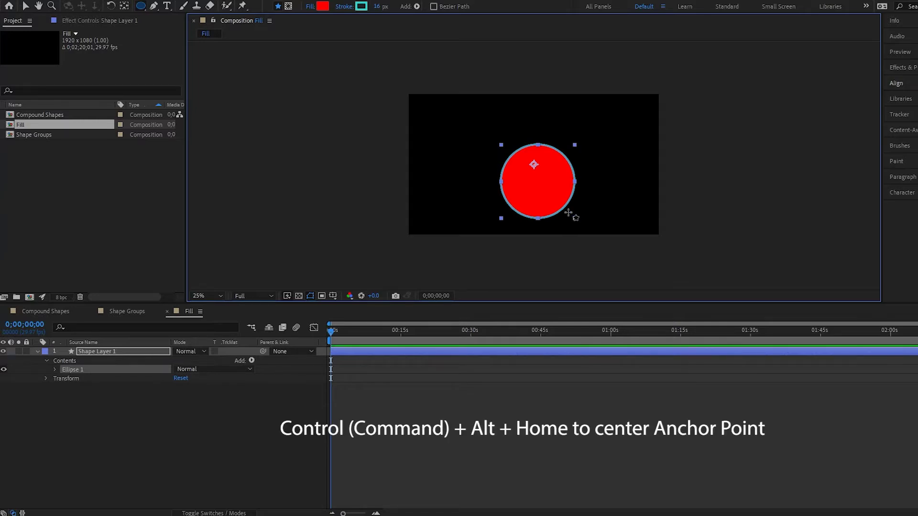
key("ctrl+alt+Home")
key("v")
mouse_move(548, 199)
left_mouse_down()
mouse_move(542, 176)
mouse_move(547, 186)
left_mouse_up()
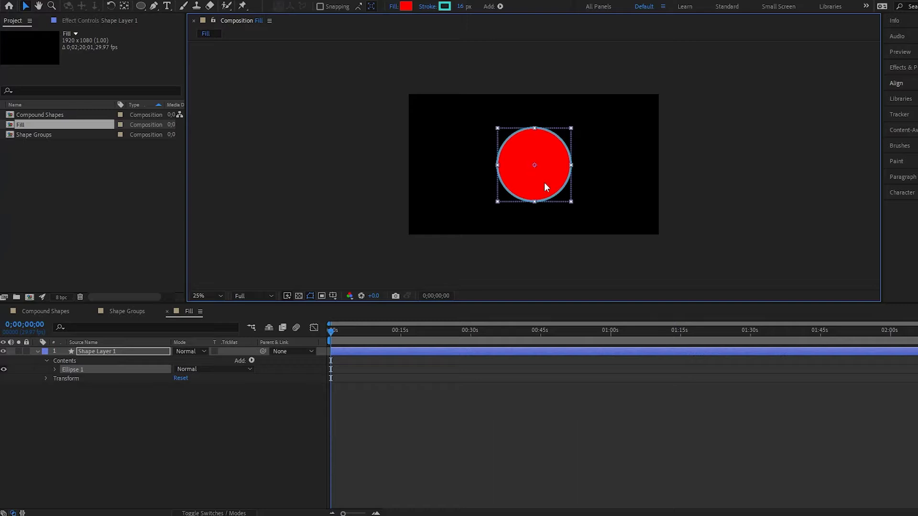
Scale the circle to 146% and centre it in the Fill composition.
key("s")
left_click_drag(187, 360, 449, 250)
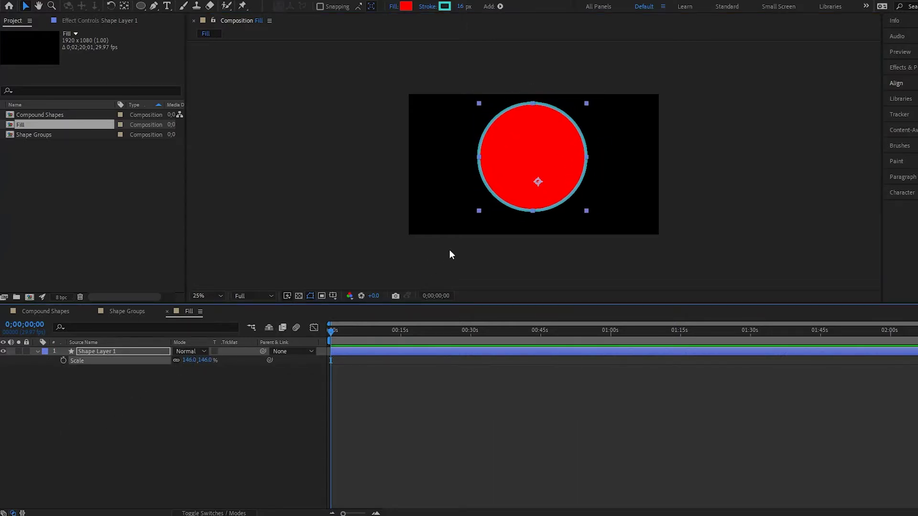
key("ctrl+alt+Home")
left_click(522, 178)
key("ctrl+Home")
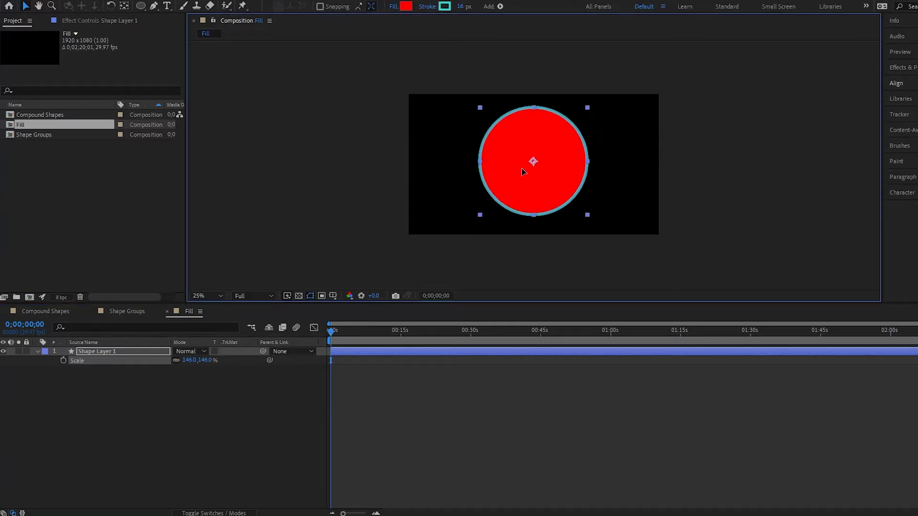
left_click(83, 374)
left_click(90, 351)
left_click(38, 352)
Add a Polystar path to the Ellipse 1 group of Shape Layer 1.
left_click(38, 352)
left_click(83, 369)
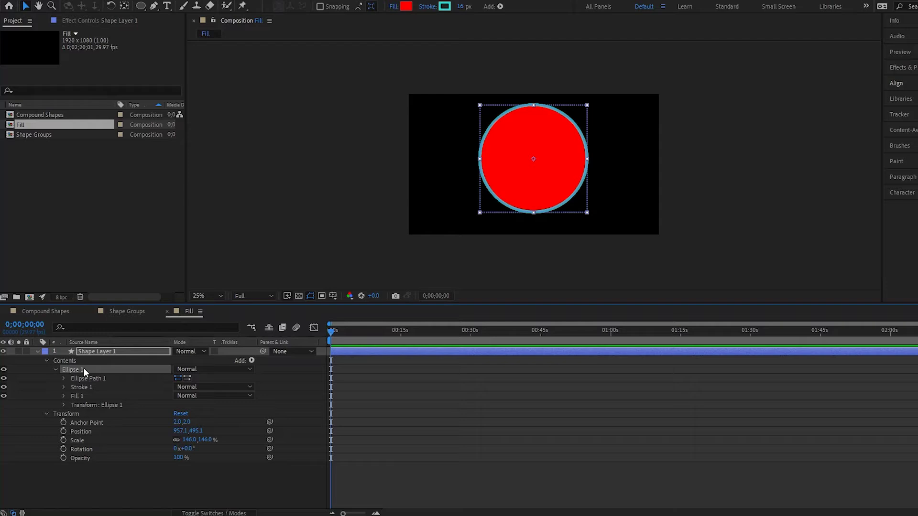
left_click(252, 361)
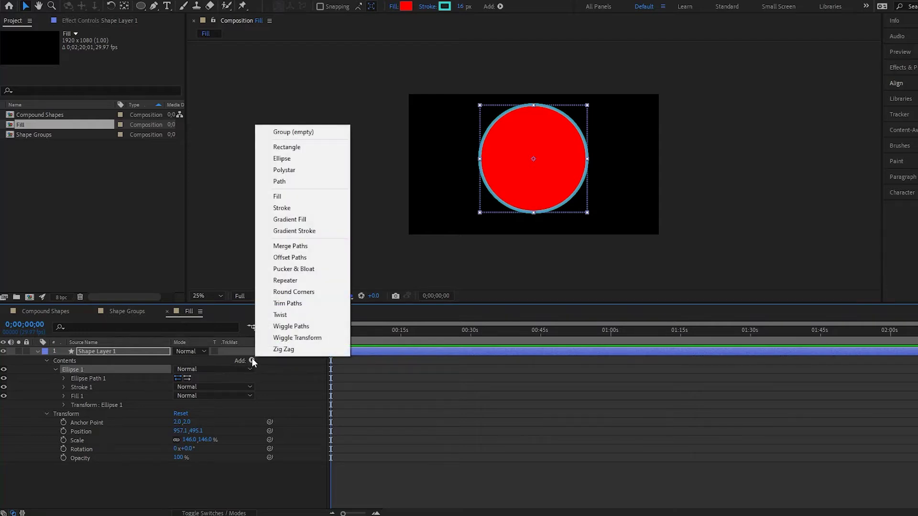
left_click(306, 173)
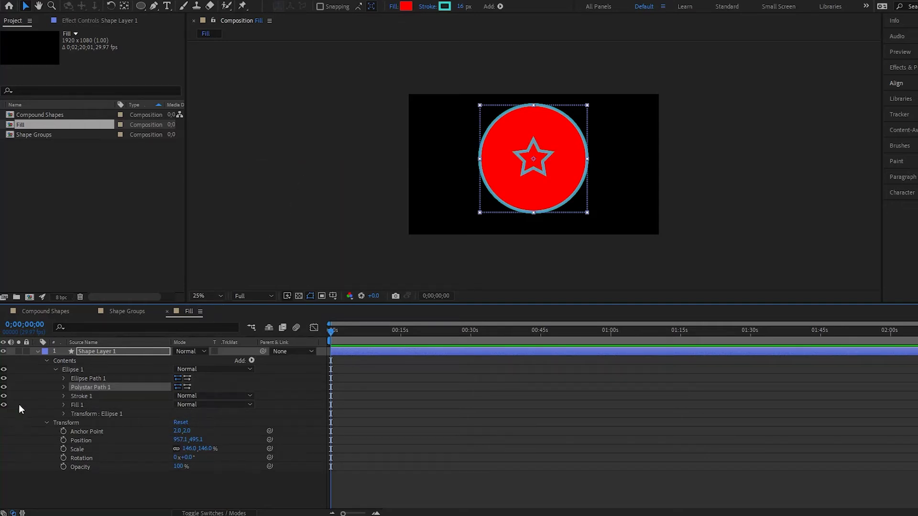
left_click(63, 405)
Try the Even-Odd fill rule on Fill 1, then restore Non-Zero Winding.
left_click(90, 423)
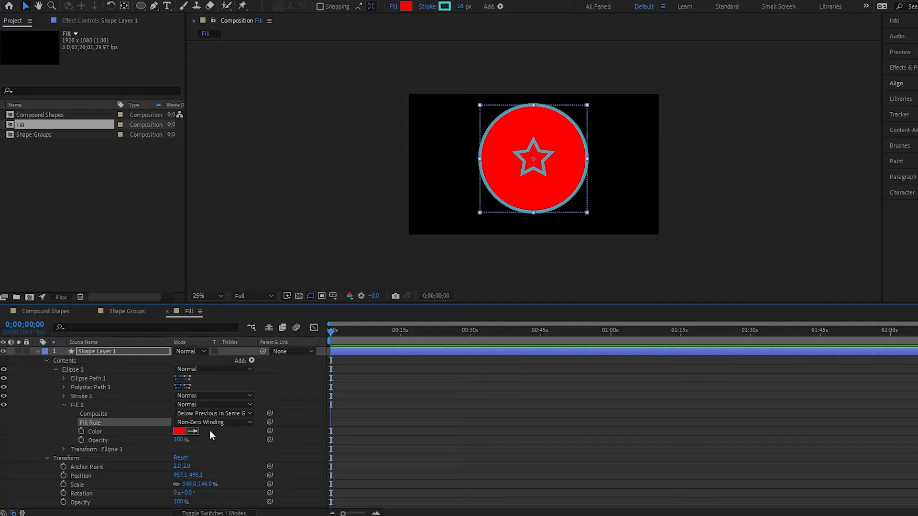
left_click(216, 423)
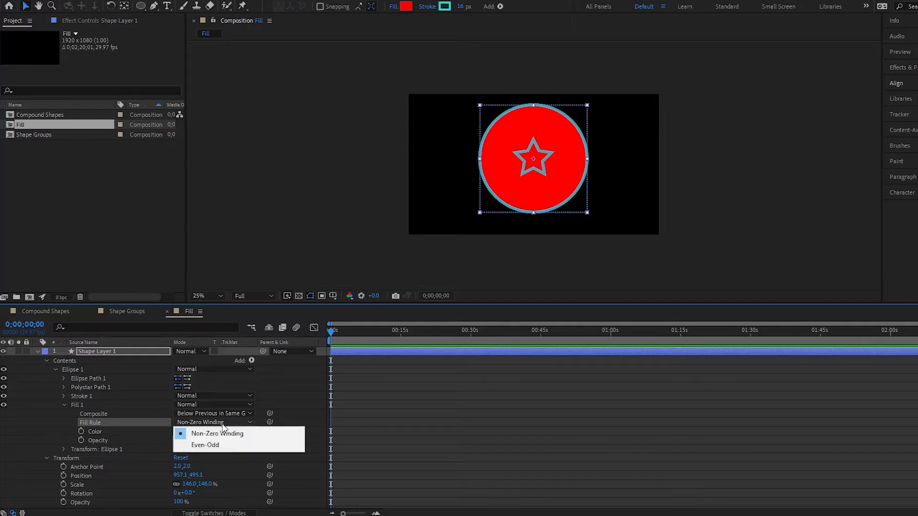
left_click(220, 447)
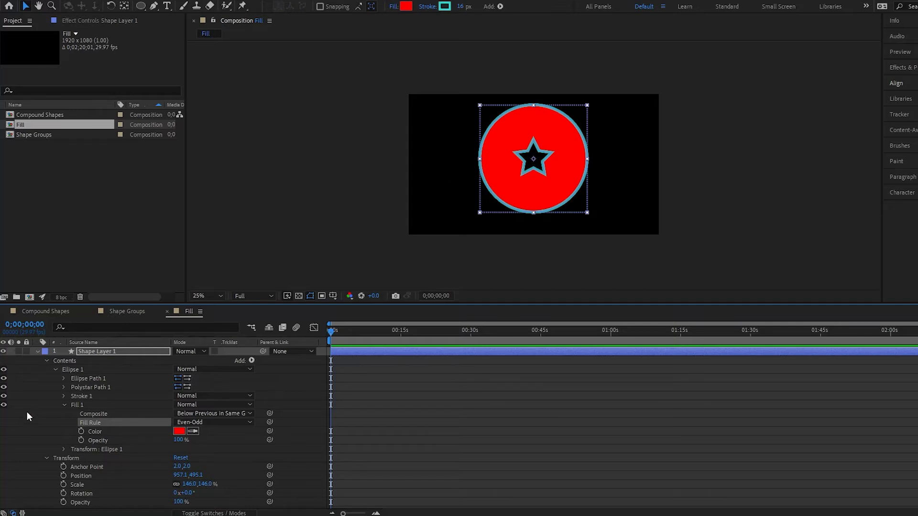
left_click(198, 422)
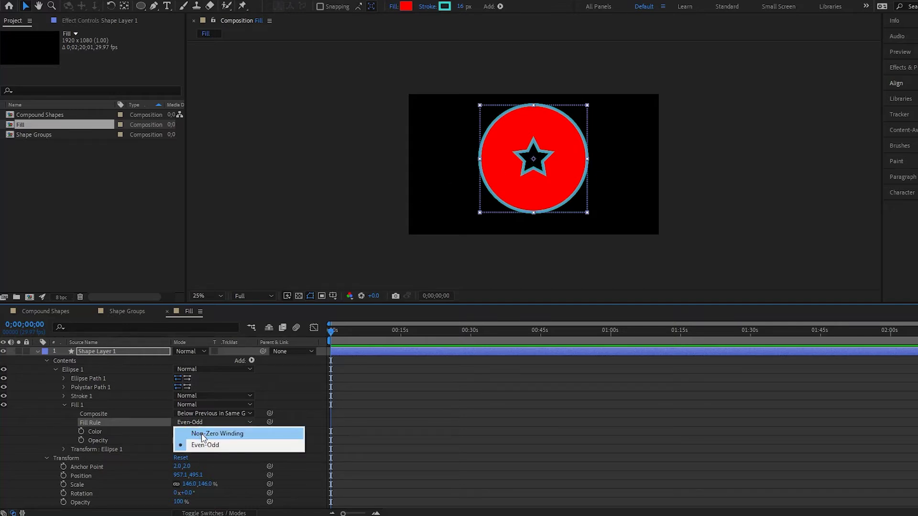
left_click(203, 434)
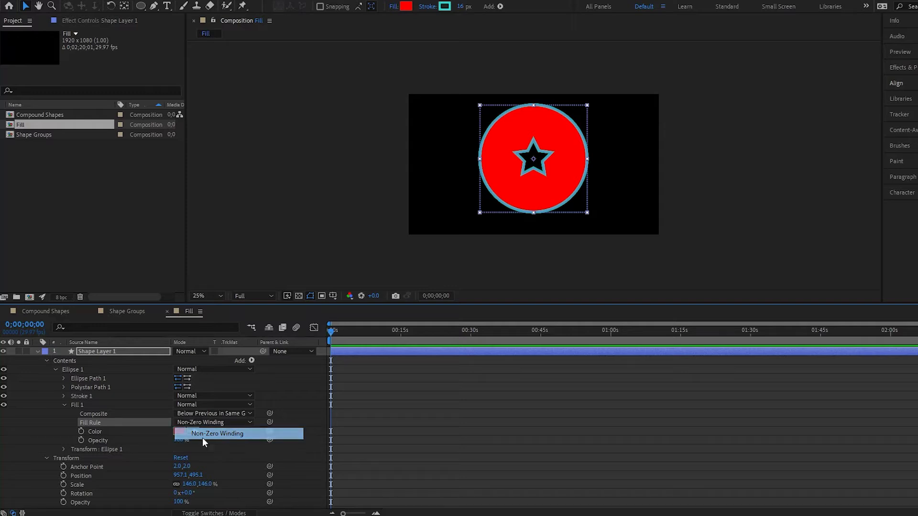
Reverse the star and ellipse path directions so the star cuts a hole in the circle.
left_click(188, 387)
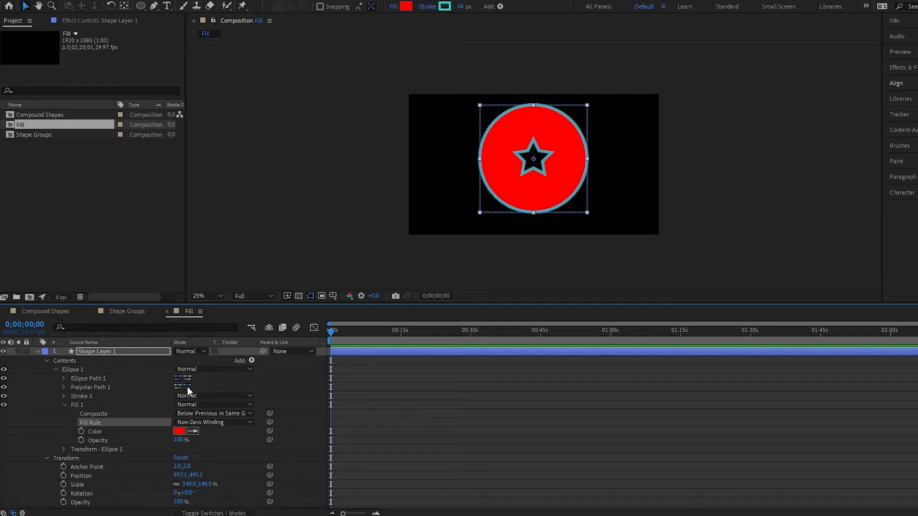
key("ctrl+shift+a")
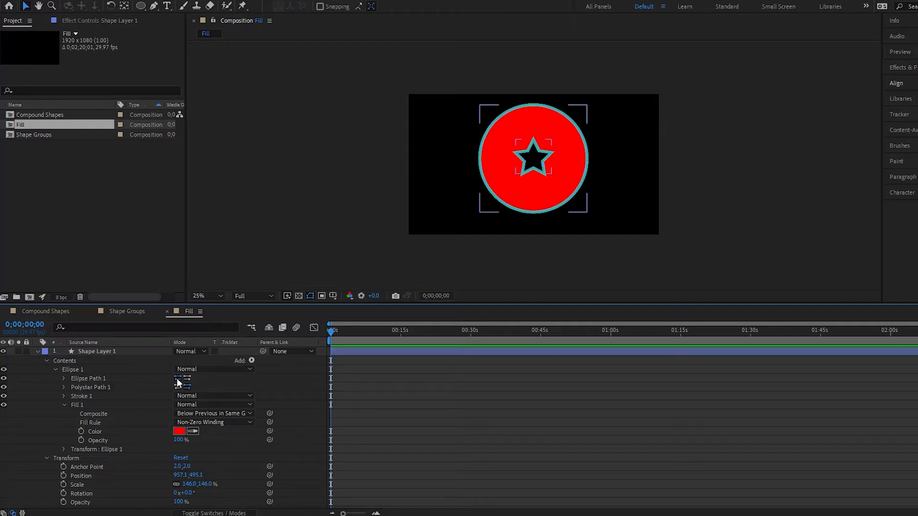
left_click(188, 378)
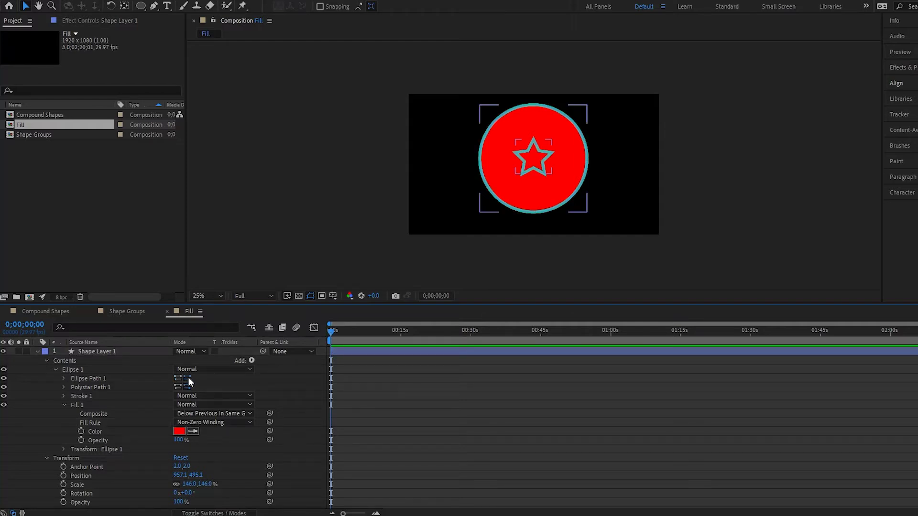
left_click(187, 387)
left_click(191, 423)
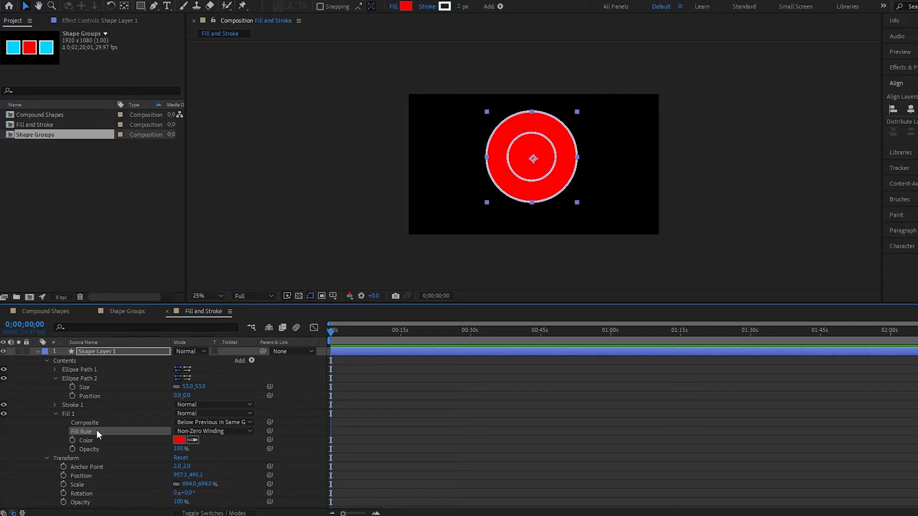
Add a starting keyframe to Fill 1's Color at 0;00;00.
left_click(73, 441)
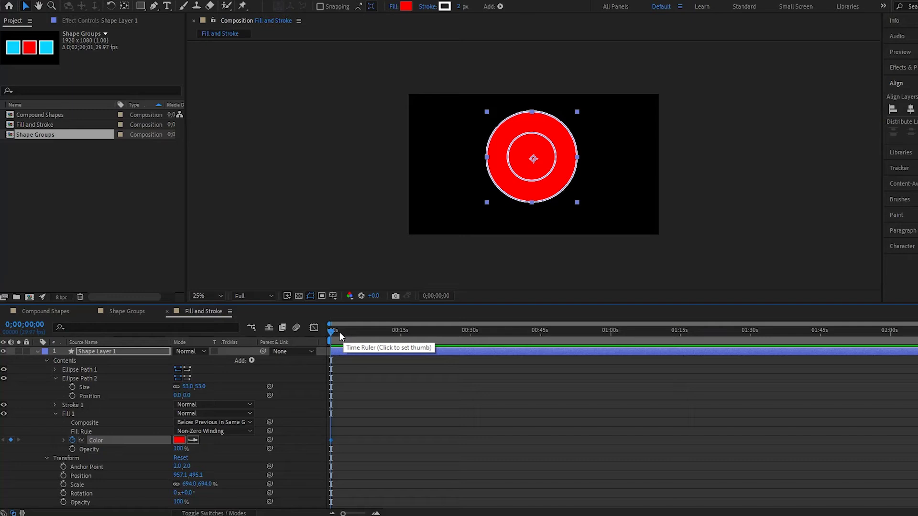
Set the fill colour to light blue at 10 frames and yellow at 20 frames.
key("shift+Page_Down")
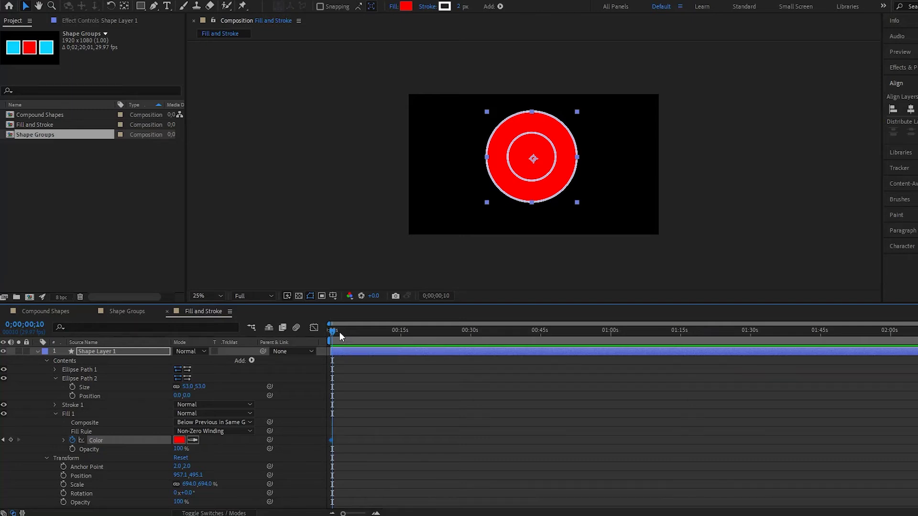
key("equal")
key("equal")
key("equal")
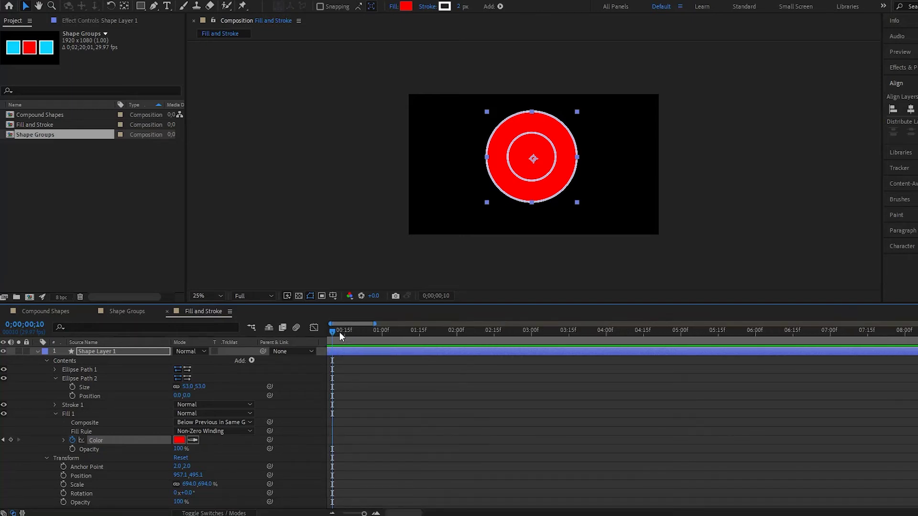
scroll(339, 363, "left", 1)
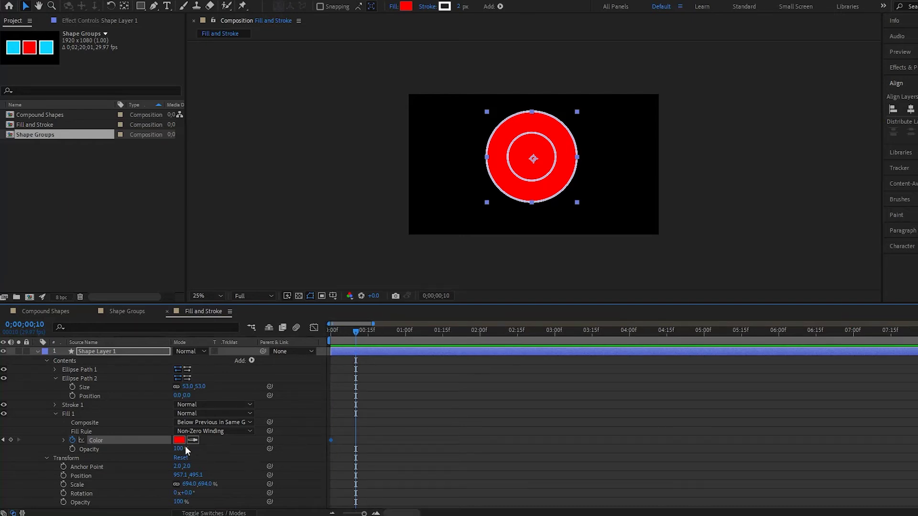
left_click(180, 440)
left_click(717, 204)
left_click_drag(717, 204, 710, 200)
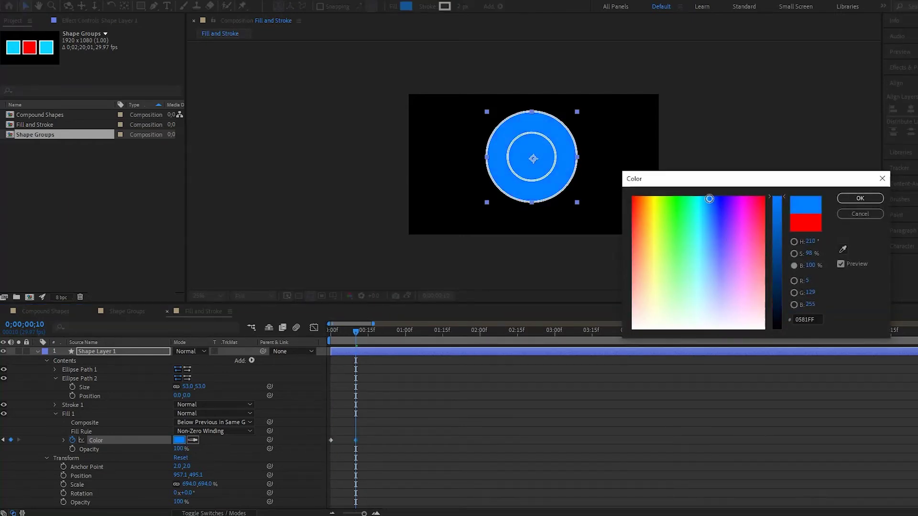
left_click(868, 198)
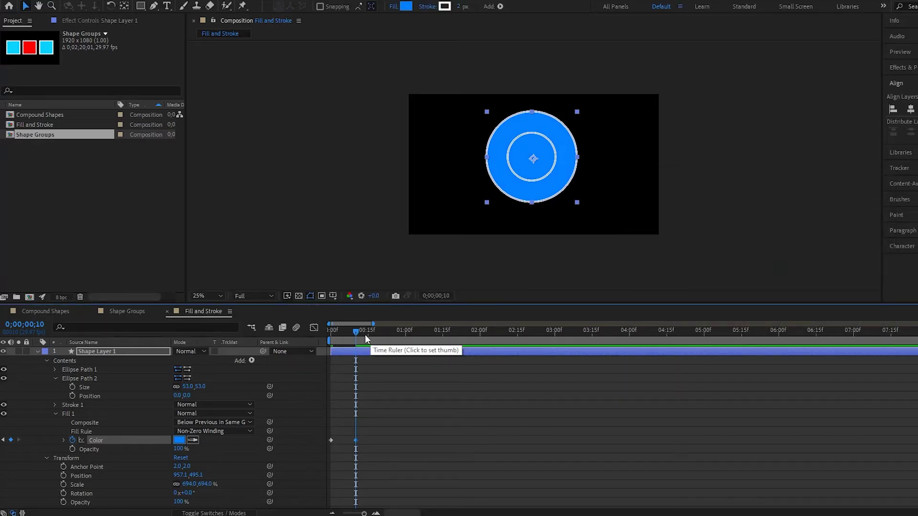
key("shift+Page_Down")
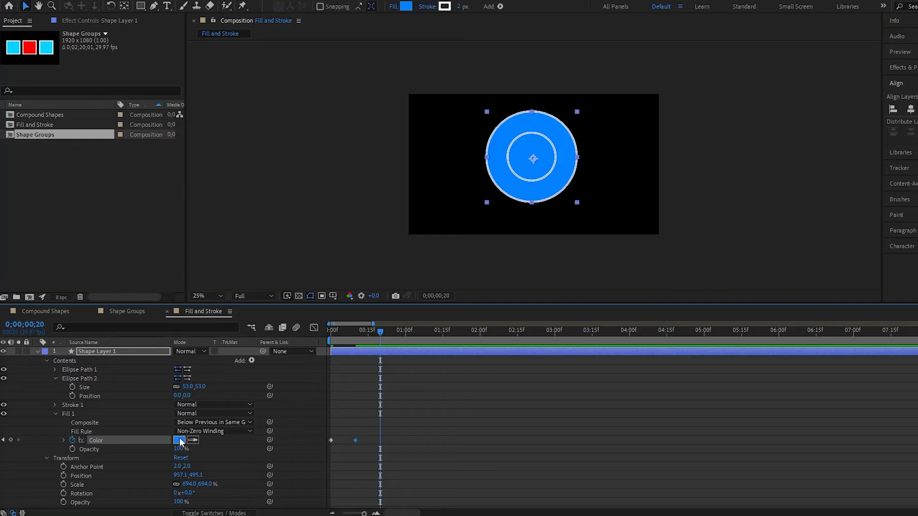
left_click(180, 440)
left_click(656, 209)
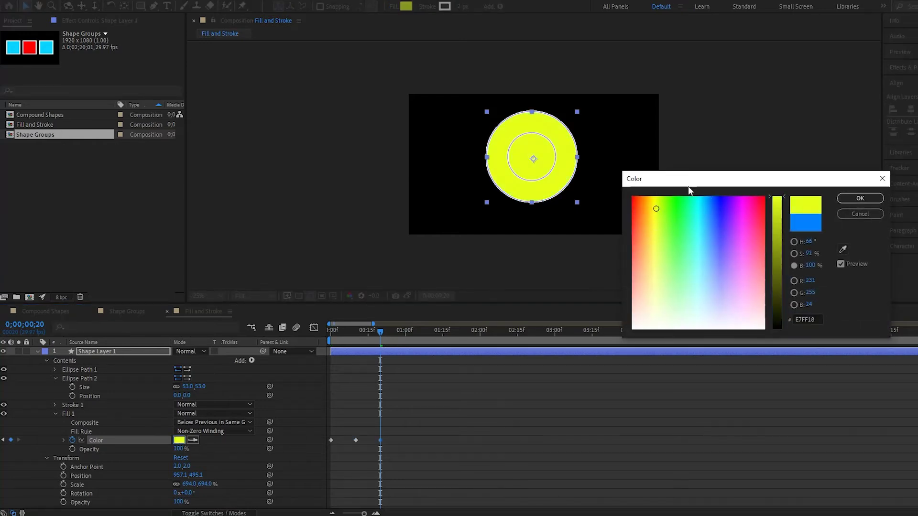
left_click(860, 198)
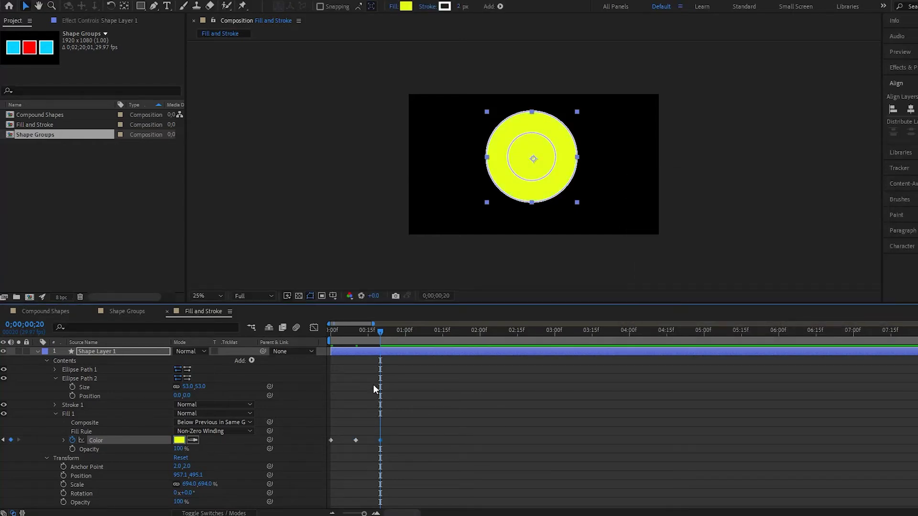
Make the fill purple 971CFF at 0;00;01;00.
key("shift+Page_Down")
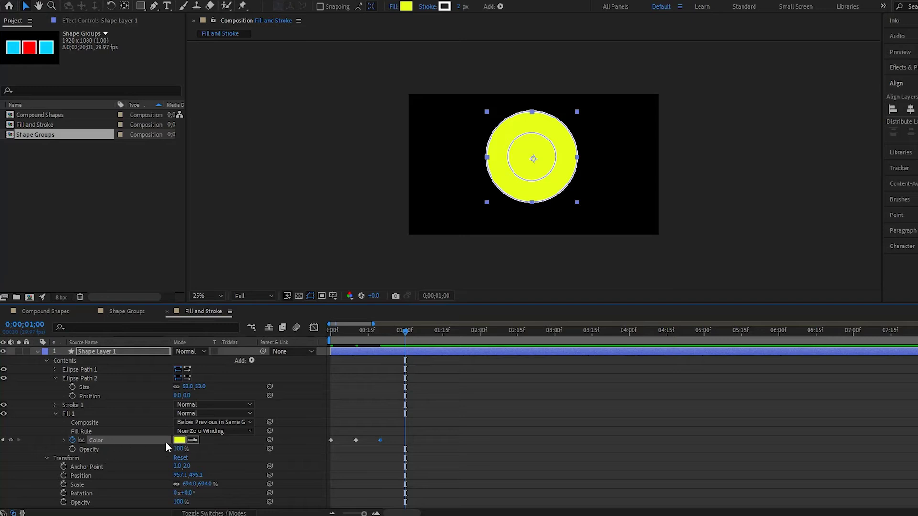
left_click(180, 440)
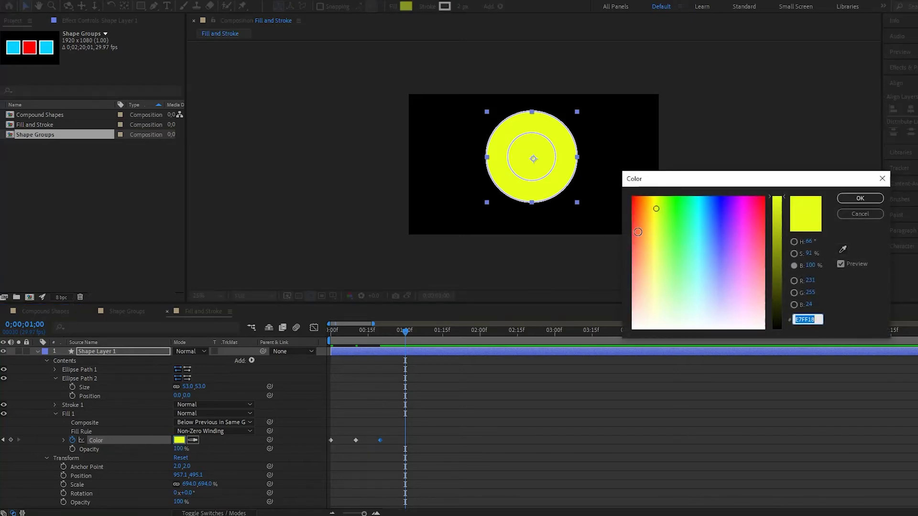
left_click(699, 207)
left_click(734, 210)
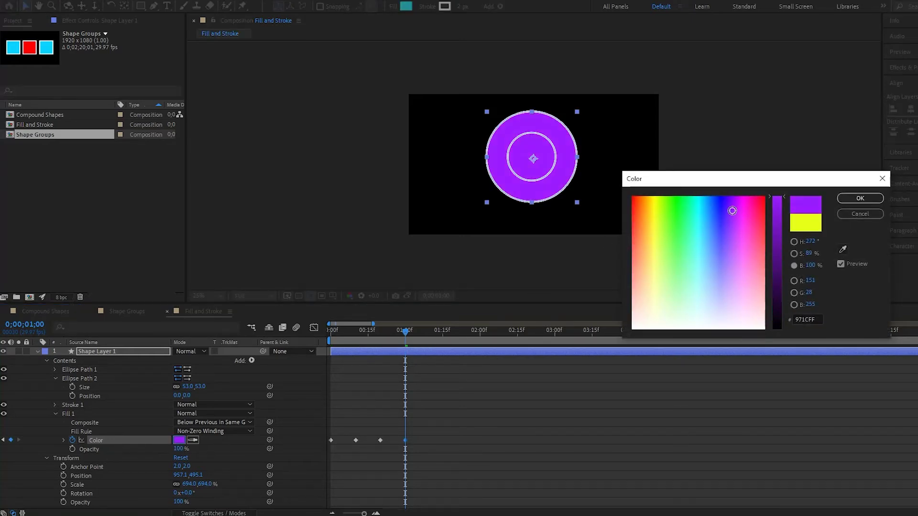
left_click(859, 199)
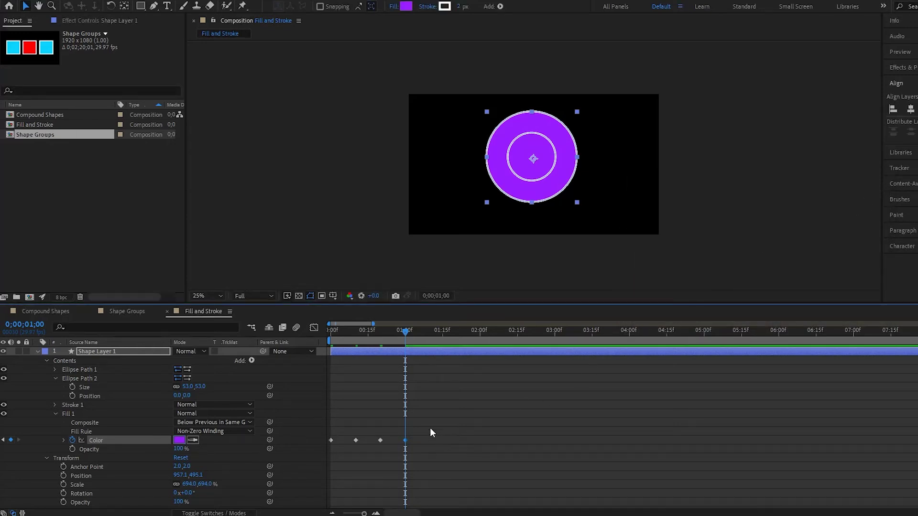
Preview the fill colour animation, return to the start and expand Stroke 1.
key("space")
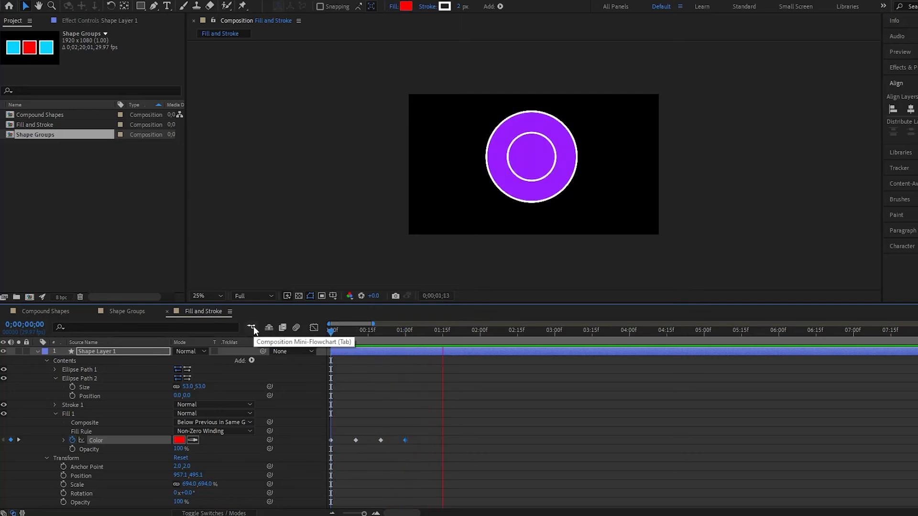
key("space")
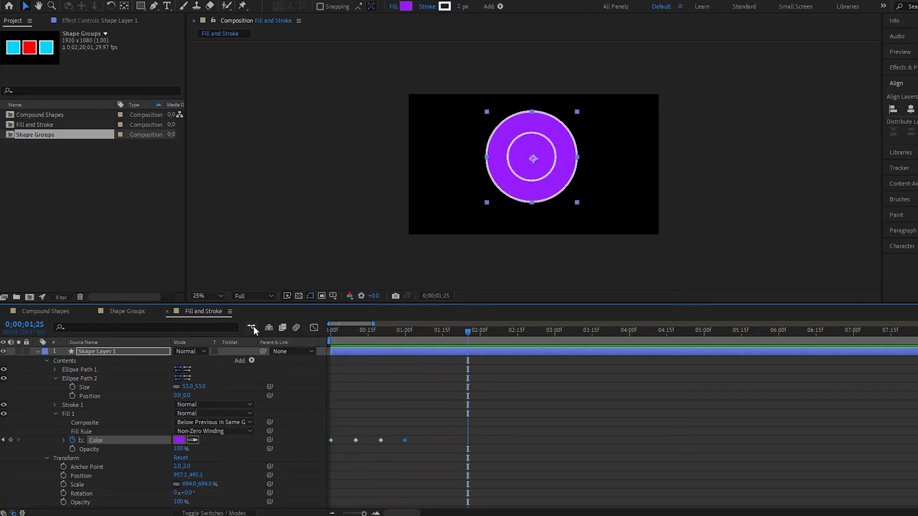
key("Home")
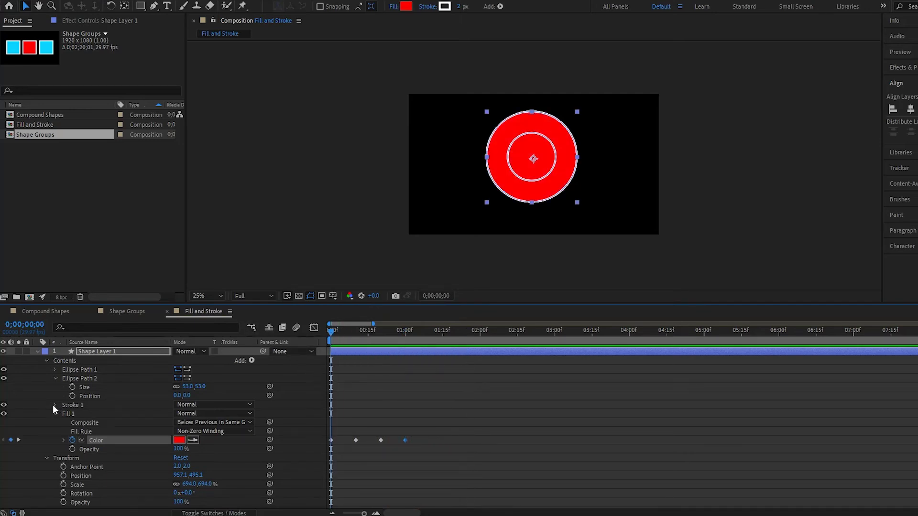
left_click(55, 405)
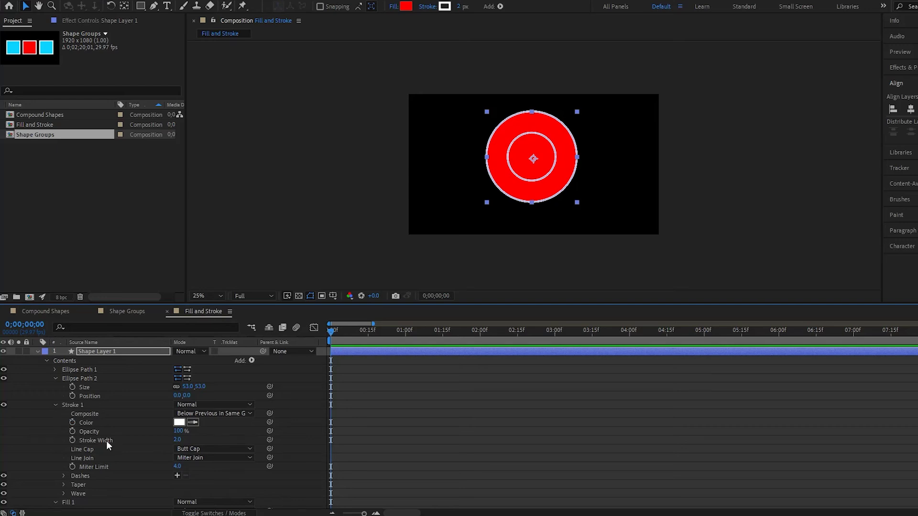
Keyframe the stroke colour at 0 and make it yellow-green at frame 10.
left_click(73, 423)
left_click_drag(337, 303, 337, 213)
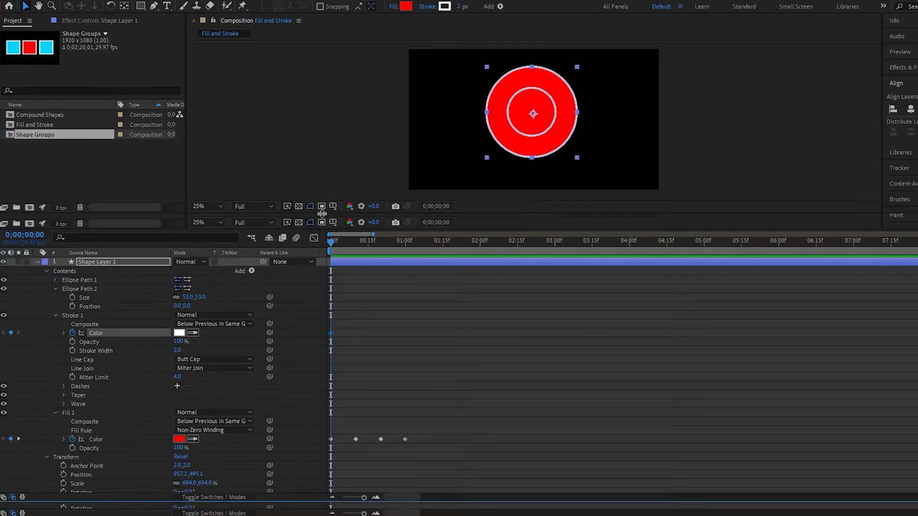
left_click(357, 241)
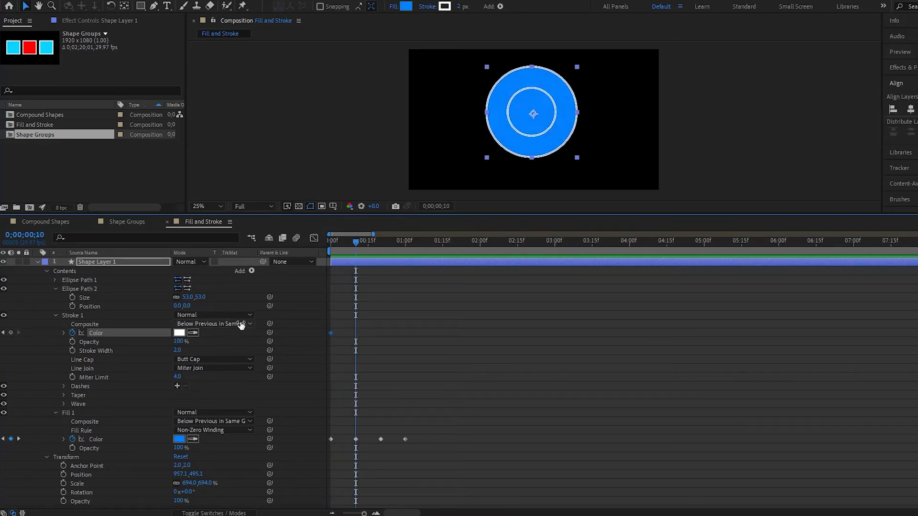
left_click(180, 333)
mouse_move(634, 230)
left_mouse_down()
mouse_move(642, 213)
mouse_move(666, 205)
mouse_move(657, 220)
left_mouse_up()
left_click(881, 198)
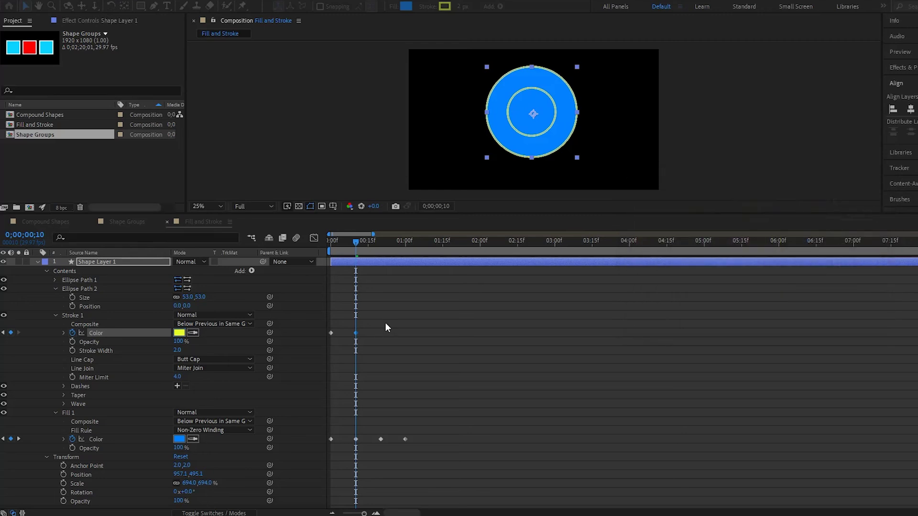
Make the stroke red at frame 20 and green 2BFF1B at 0;00;01;00.
left_click(381, 243)
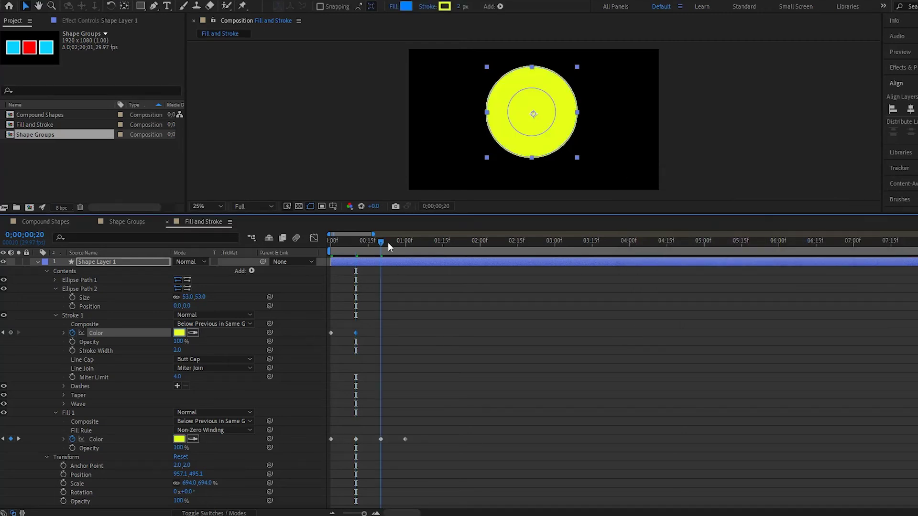
left_click(179, 333)
left_click(763, 199)
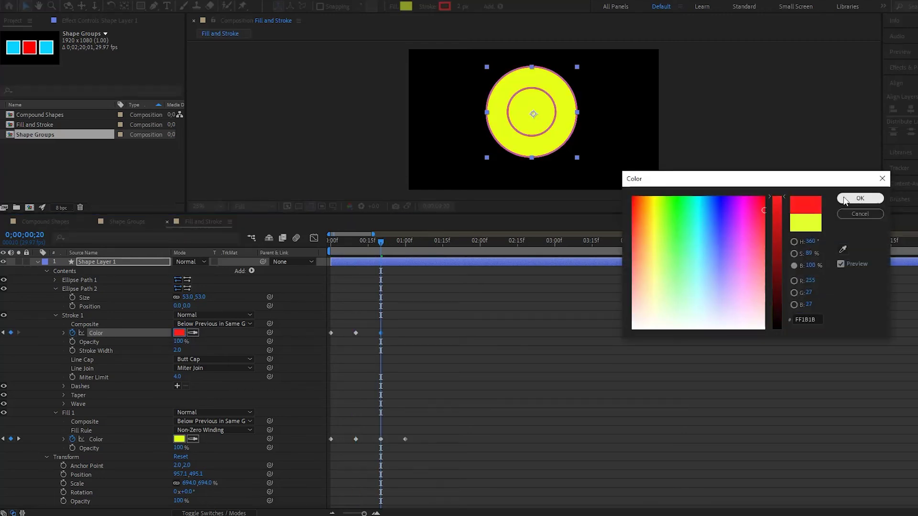
left_click(861, 198)
left_click(410, 243)
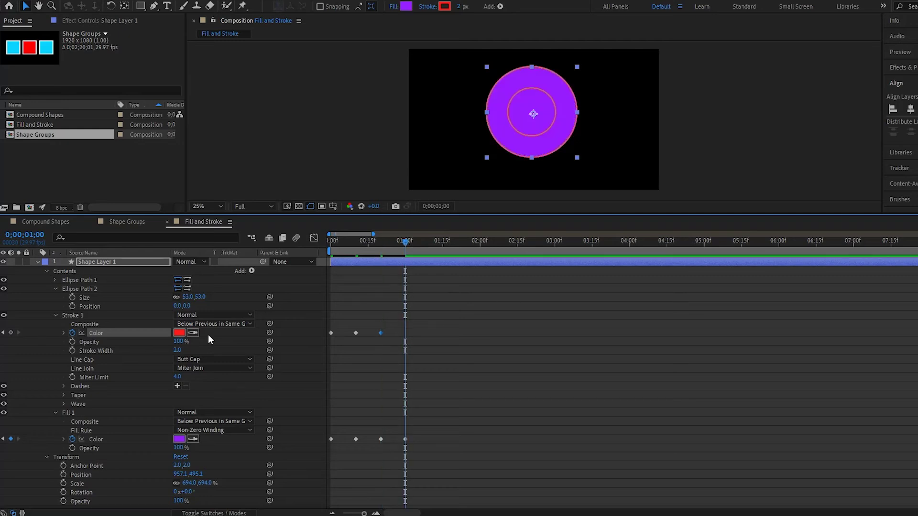
left_click(179, 333)
left_click(674, 210)
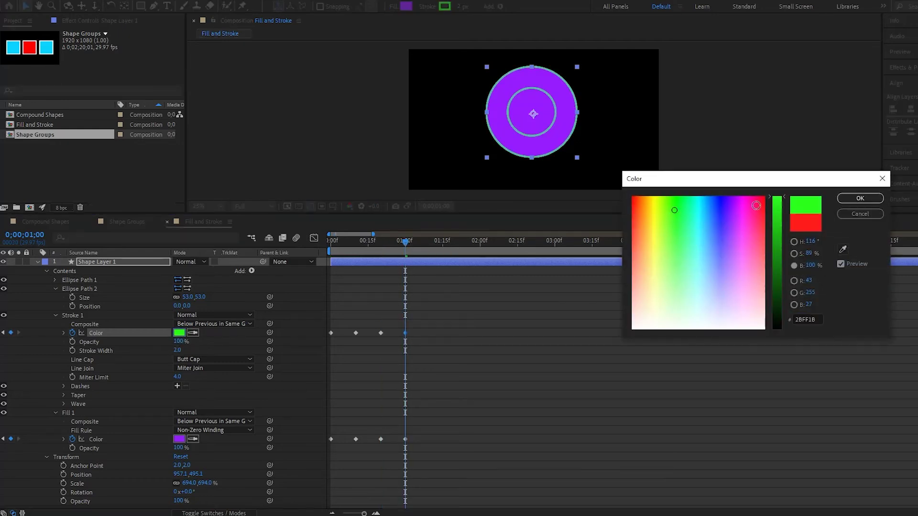
left_click(854, 198)
Deselect the layer, preview the colour animation and reveal the stroke colour's value bar.
left_click(535, 402)
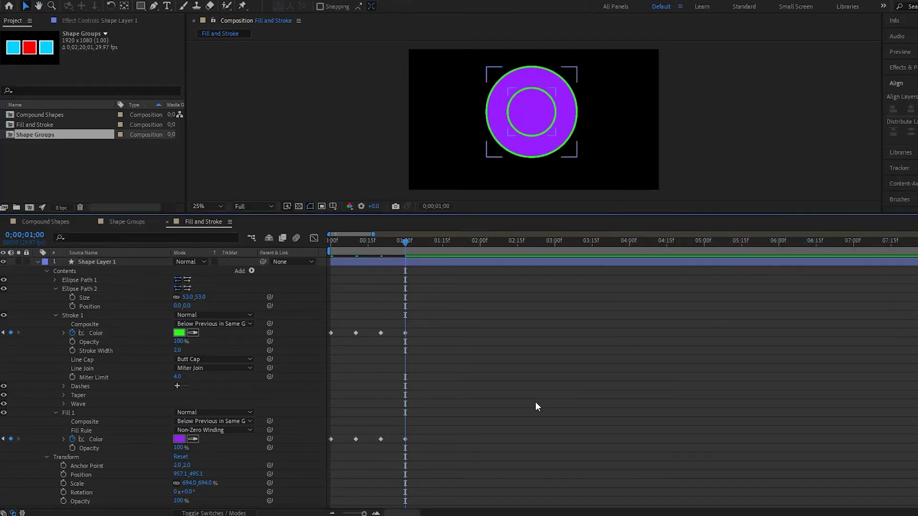
key("space")
key("space")
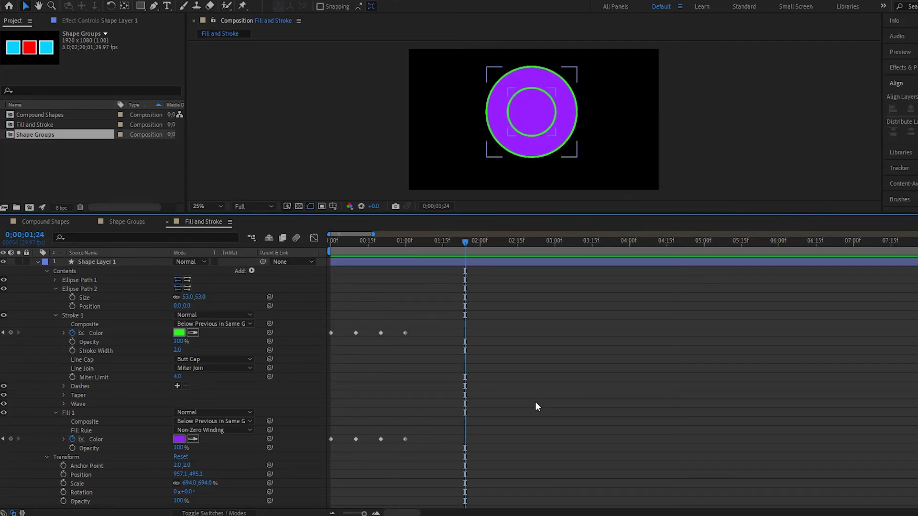
left_click(64, 333)
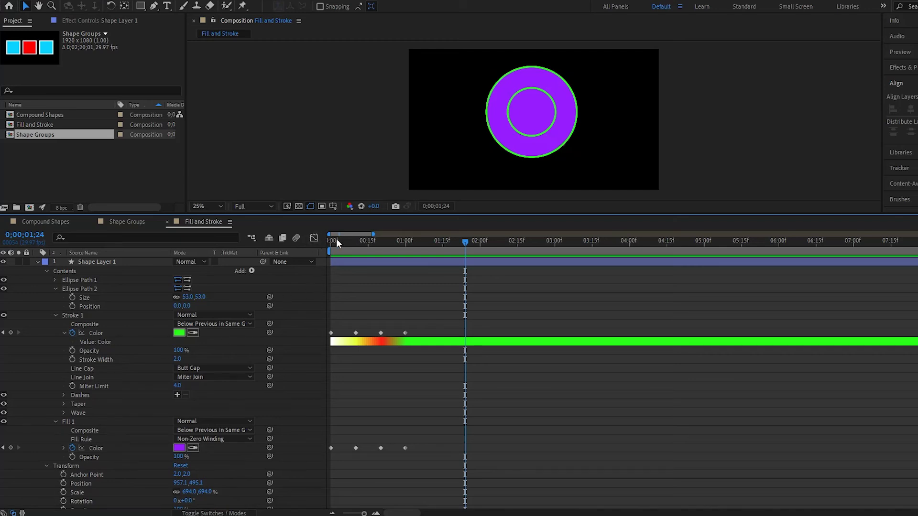
Show the Stroke and Fill colour value bars, scrub through them, and select all eight colour keyframes.
mouse_move(337, 239)
left_mouse_down()
mouse_move(322, 244)
mouse_move(395, 261)
left_mouse_up()
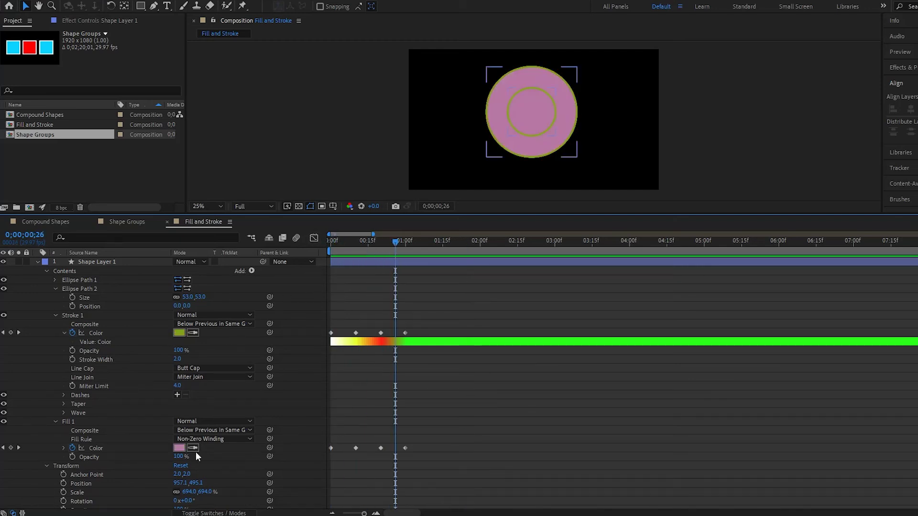
left_click(63, 449)
key("Home")
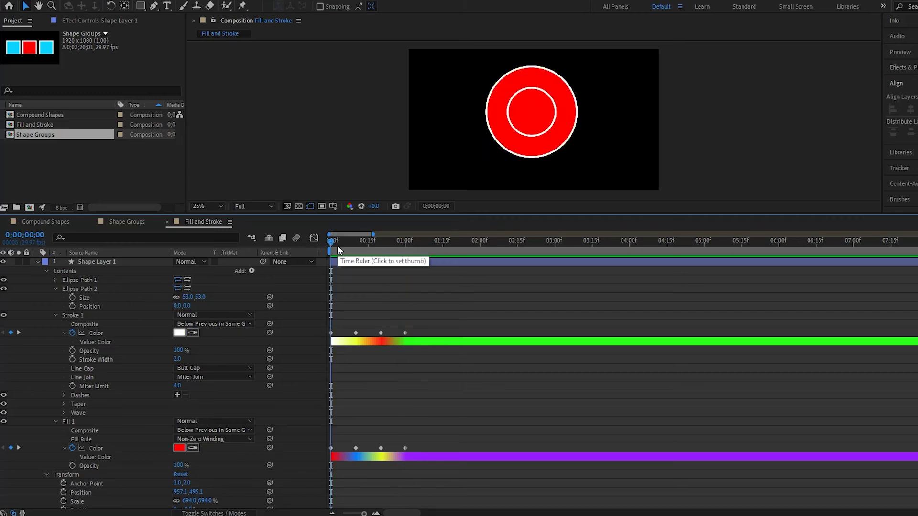
mouse_move(333, 243)
left_mouse_down()
mouse_move(383, 251)
mouse_move(340, 246)
left_mouse_up()
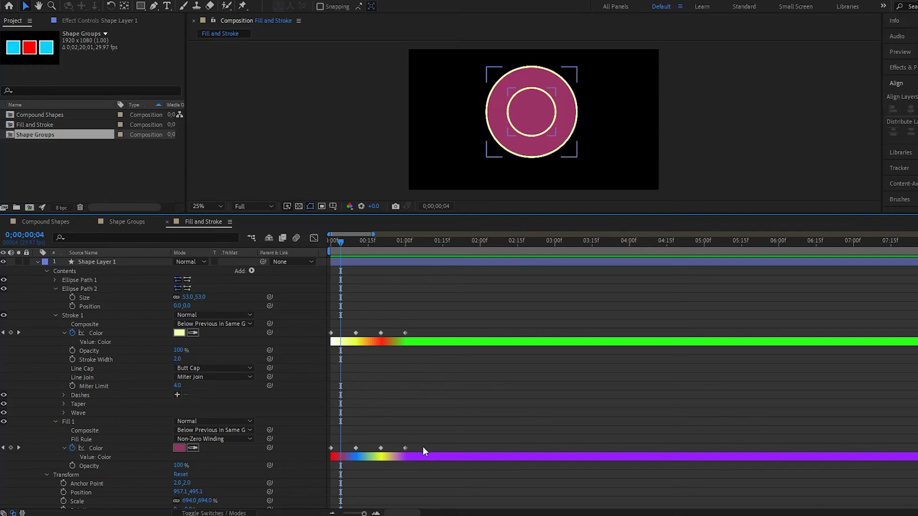
left_click_drag(423, 447, 303, 320)
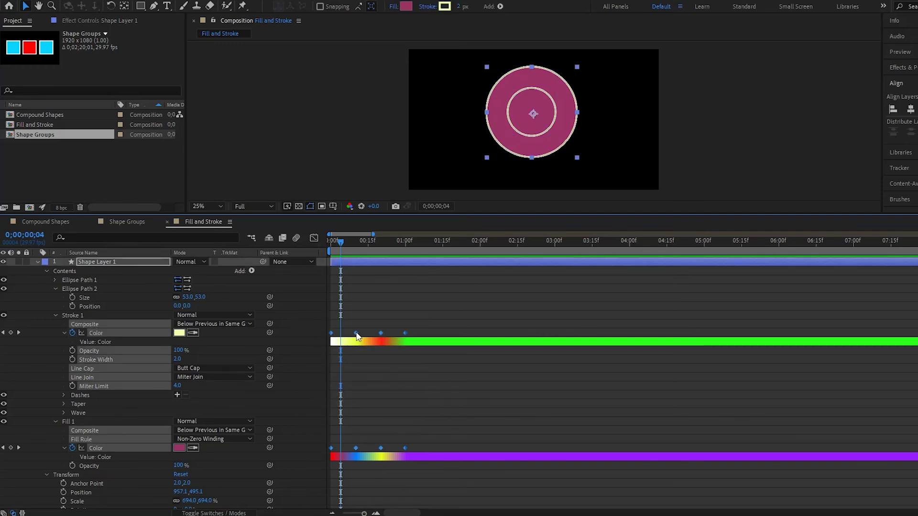
Convert all eight colour keyframes to hold keyframes and preview the stepped colour changes.
right_click(356, 333)
left_click(426, 416)
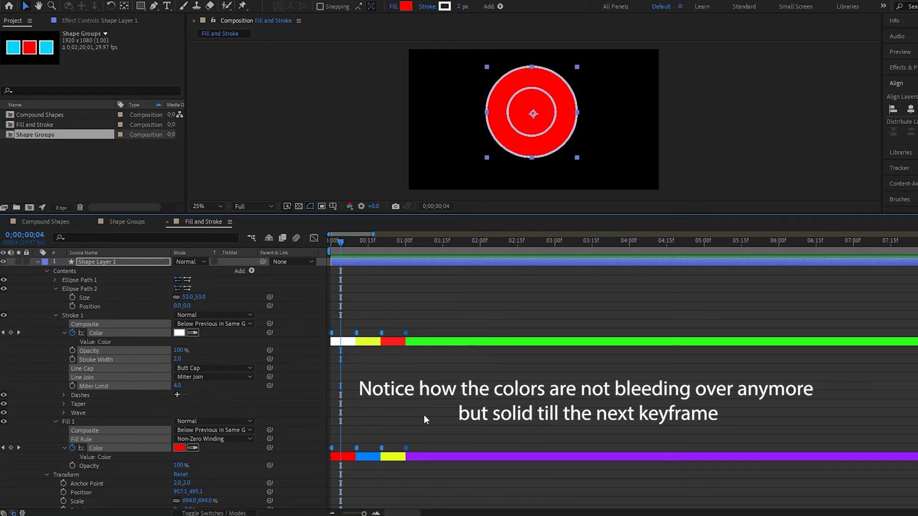
key("space")
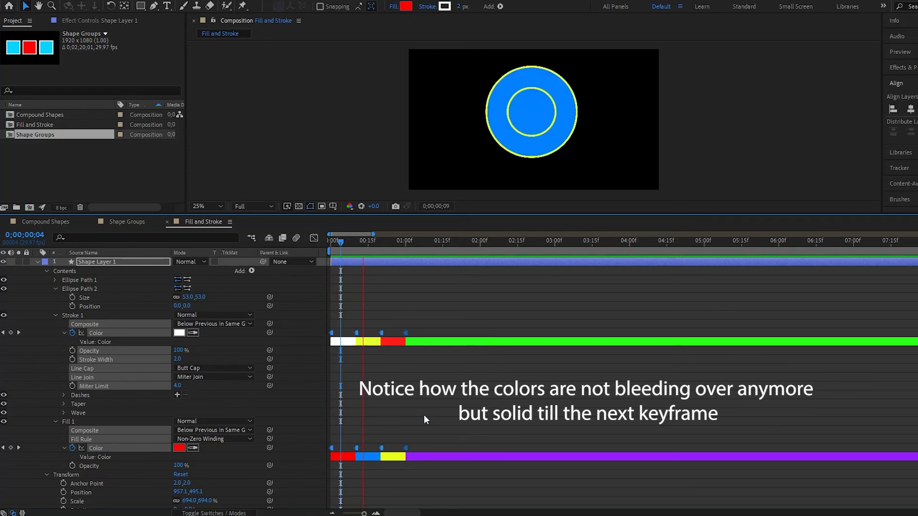
key("space")
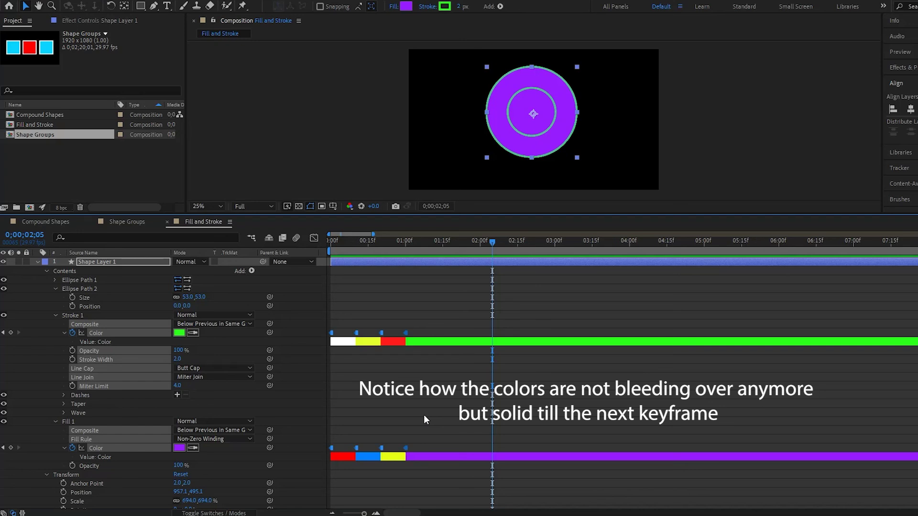